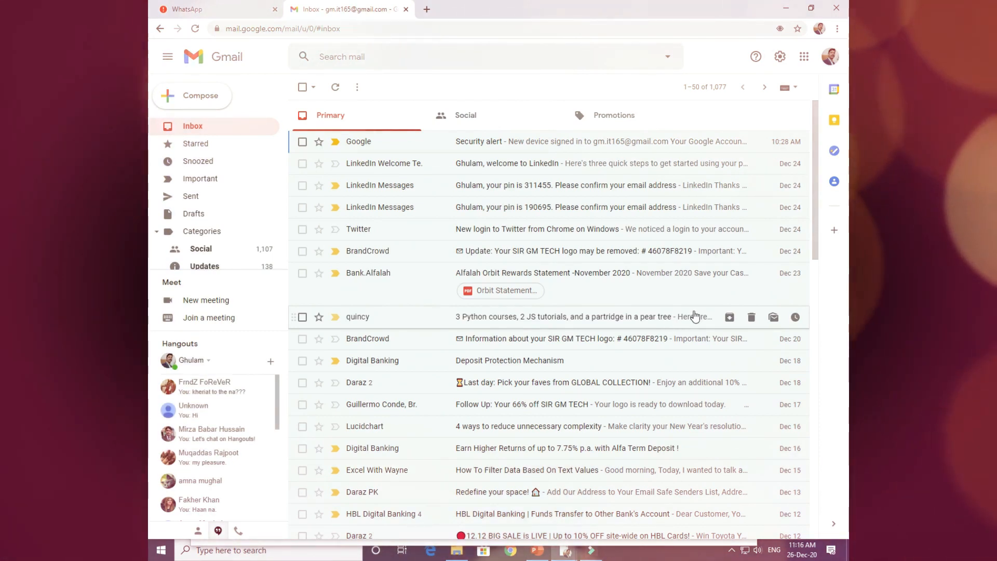
- Look through the full list of folders and labels and view the form for creating a new label
{"action": "scroll", "coordinate": [235, 192], "scroll_direction": "down", "scroll_amount": 1}
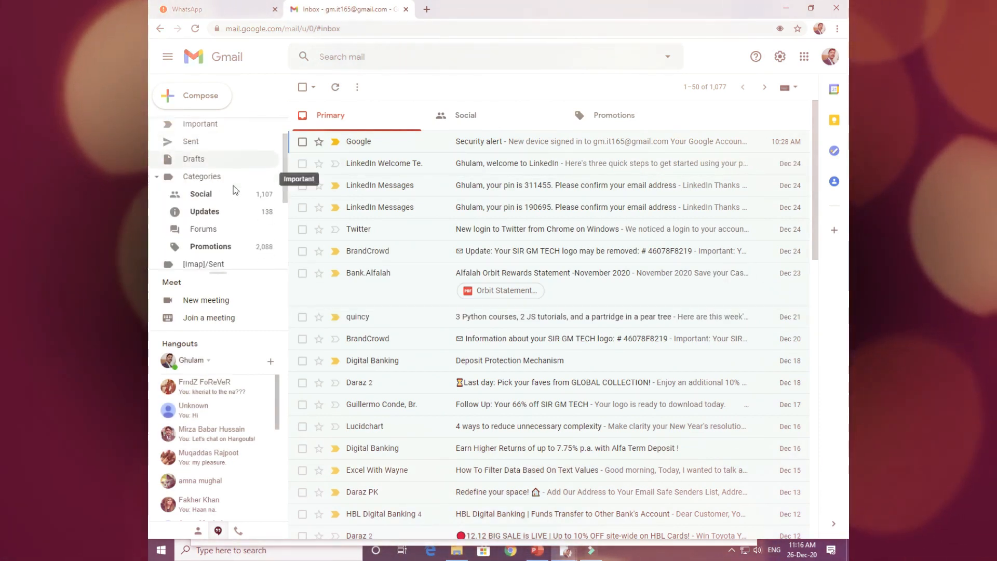
{"action": "scroll", "coordinate": [241, 189], "scroll_direction": "down", "scroll_amount": 3}
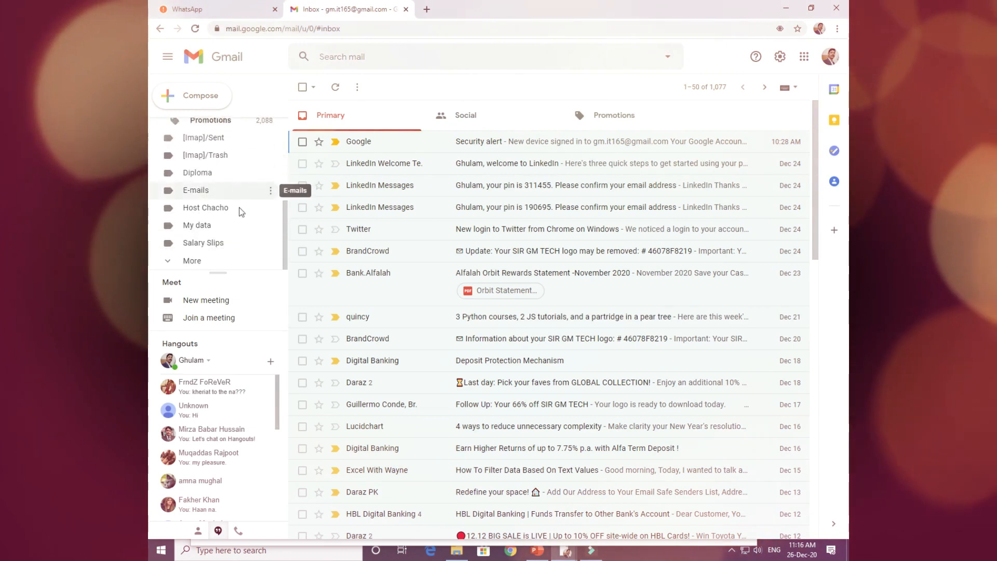
{"action": "scroll", "coordinate": [207, 202], "scroll_direction": "up", "scroll_amount": 4}
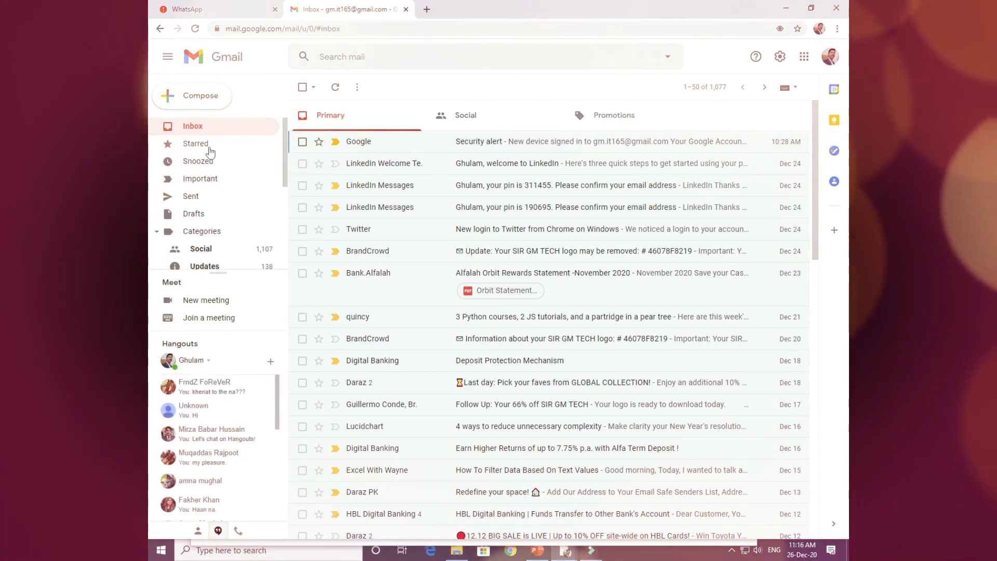
{"action": "scroll", "coordinate": [224, 171], "scroll_direction": "down", "scroll_amount": 4}
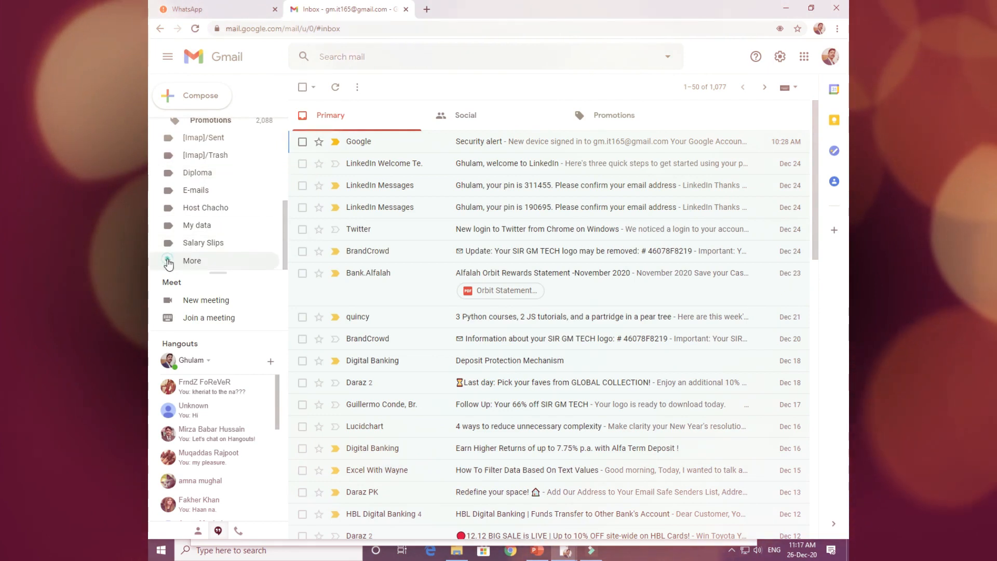
{"action": "scroll", "coordinate": [244, 208], "scroll_direction": "down", "scroll_amount": 4}
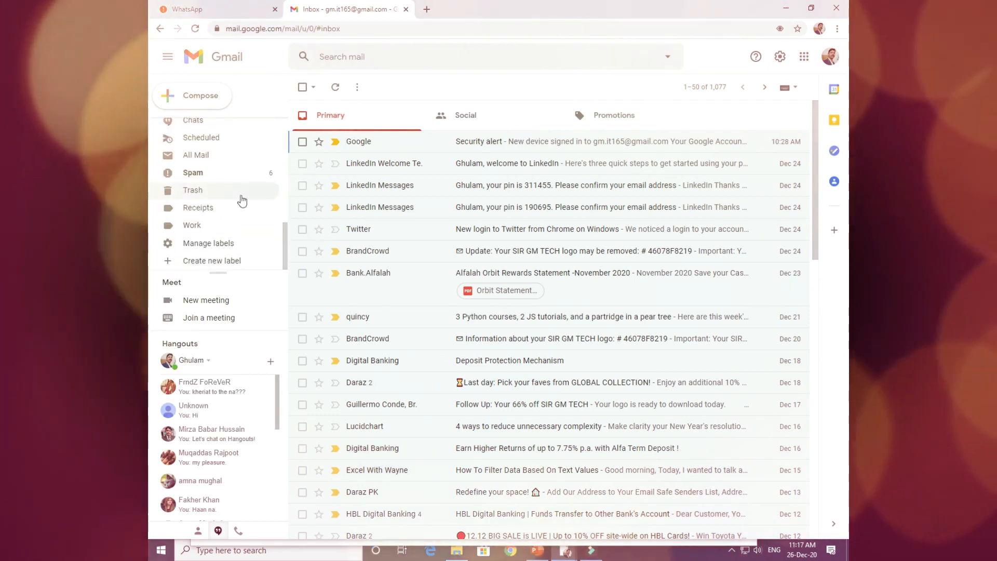
{"action": "left_click", "coordinate": [208, 261]}
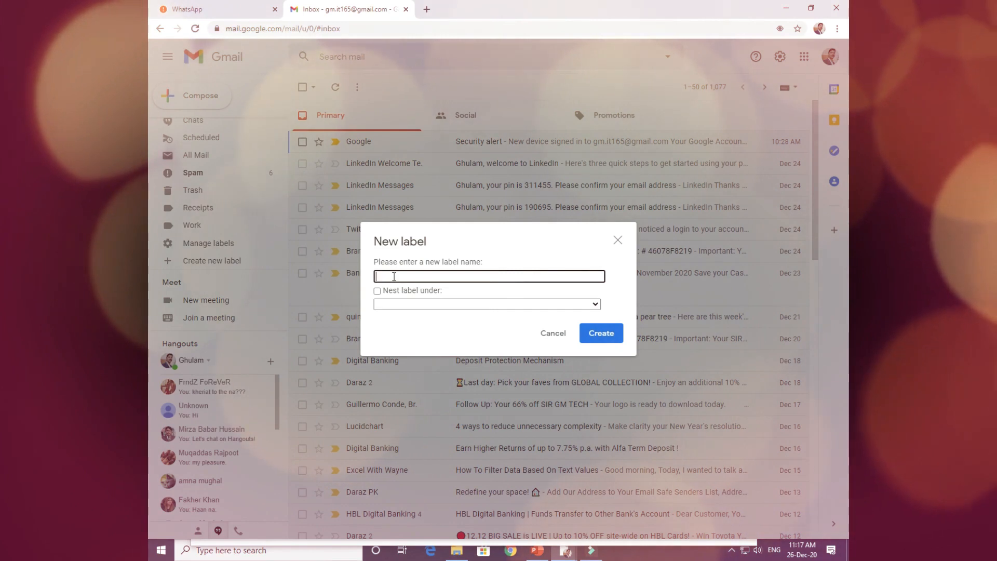
{"action": "left_click", "coordinate": [618, 240]}
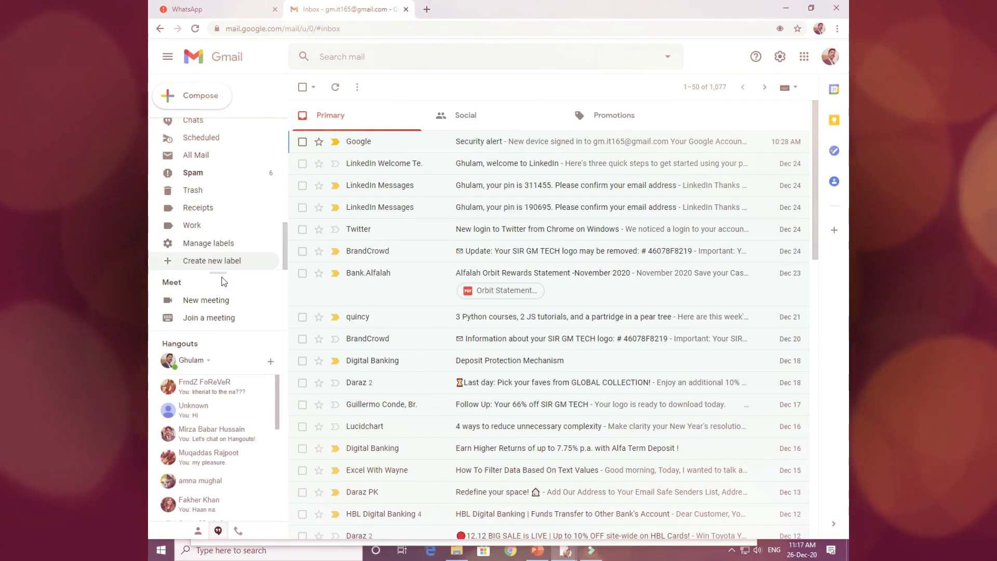
- Collapse the expanded label list and review the messages filed under the Salary Slips label
{"action": "scroll", "coordinate": [222, 238], "scroll_direction": "up", "scroll_amount": 1}
{"action": "scroll", "coordinate": [223, 238], "scroll_direction": "up", "scroll_amount": 1}
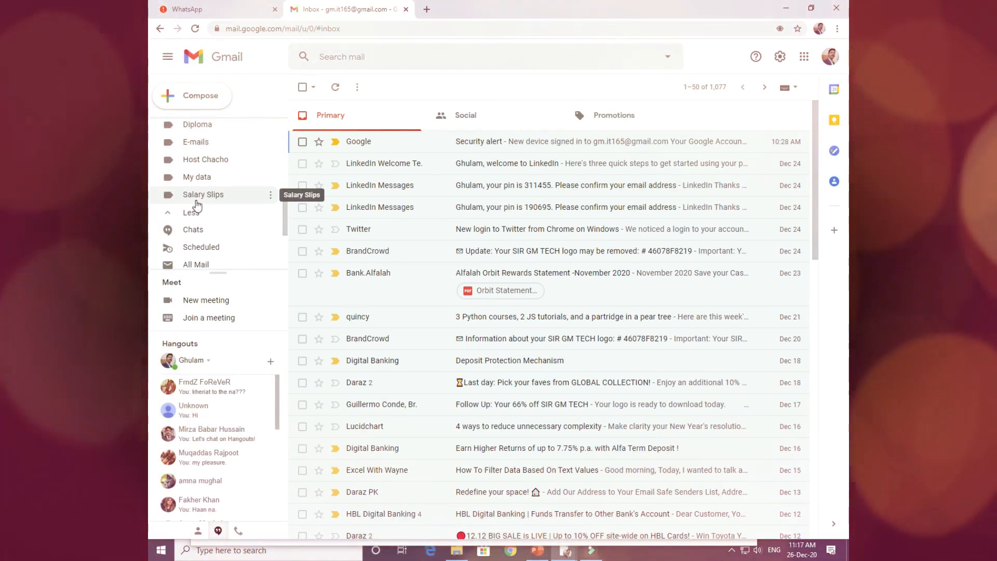
{"action": "left_click", "coordinate": [192, 211]}
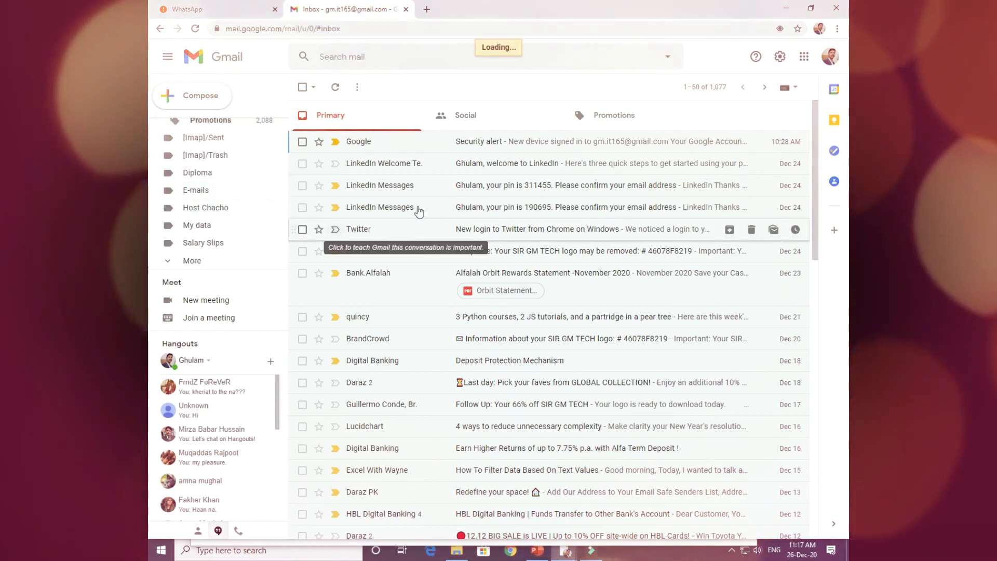
{"action": "scroll", "coordinate": [426, 210], "scroll_direction": "down", "scroll_amount": 2}
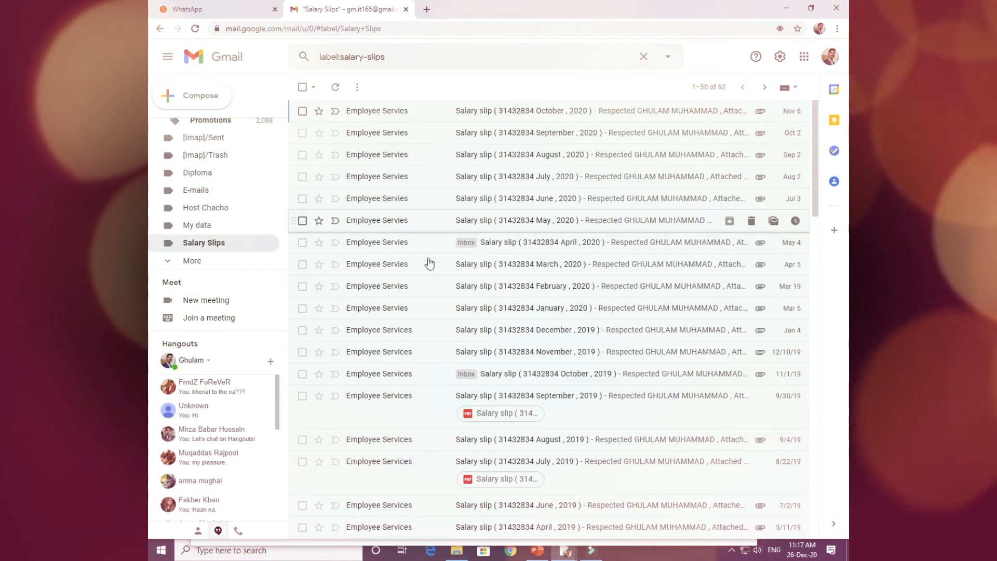
{"action": "scroll", "coordinate": [431, 210], "scroll_direction": "down", "scroll_amount": 5}
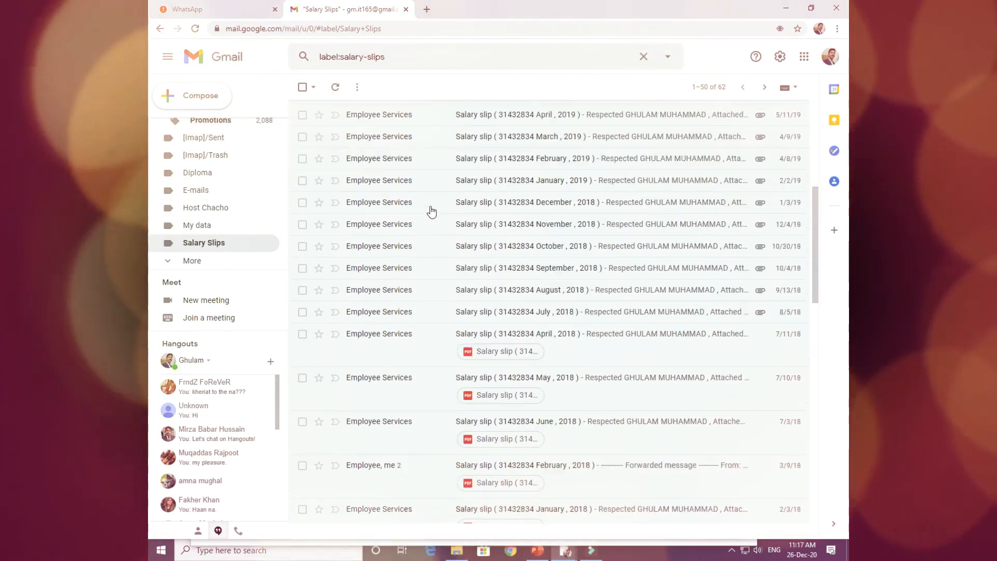
{"action": "scroll", "coordinate": [431, 210], "scroll_direction": "up", "scroll_amount": 7}
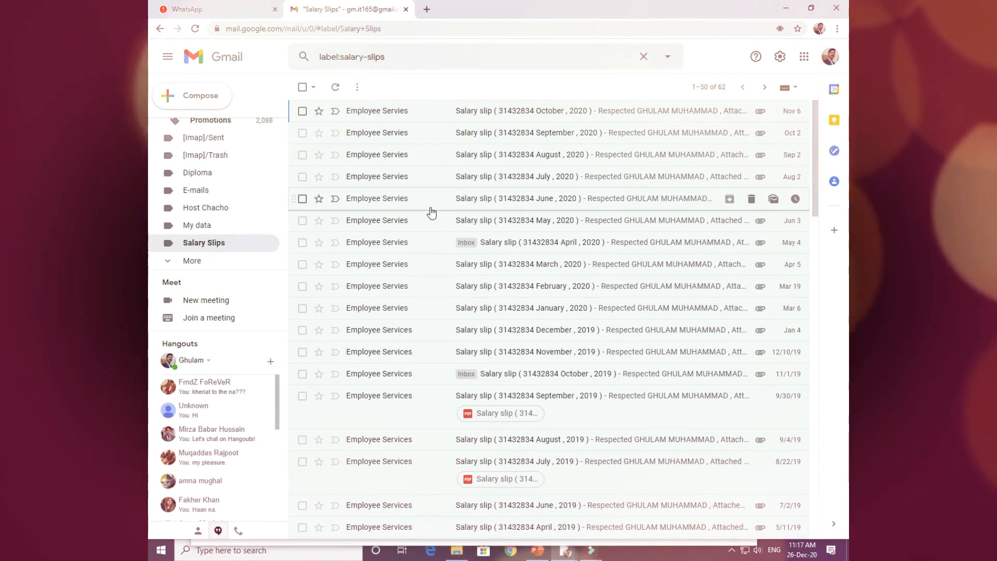
{"action": "scroll", "coordinate": [223, 229], "scroll_direction": "up", "scroll_amount": 5}
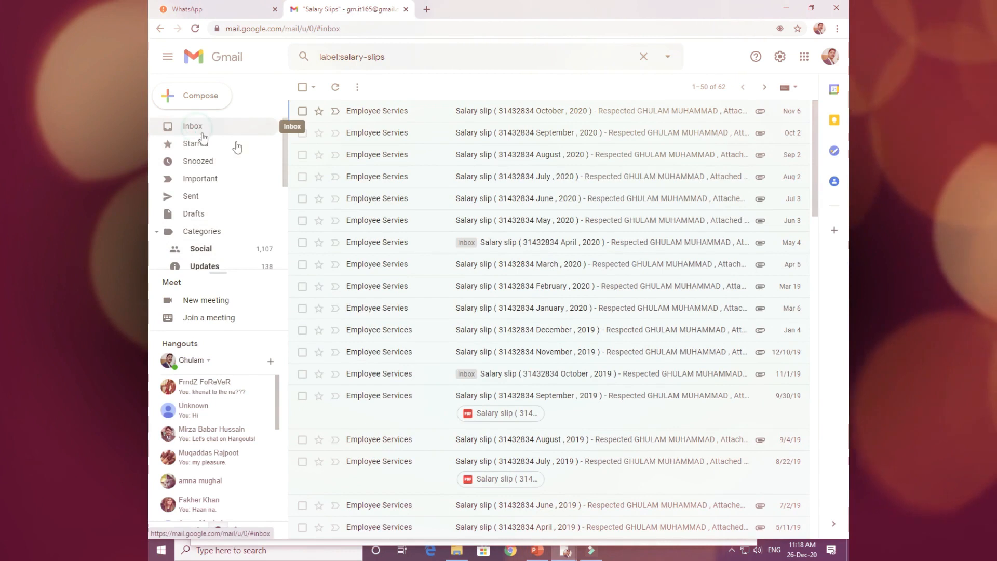
- Browse the inbox's Primary and Promotions messages and reopen the Salary Slips label for comparison
{"action": "left_click", "coordinate": [199, 130]}
{"action": "scroll", "coordinate": [423, 207], "scroll_direction": "down", "scroll_amount": 5}
{"action": "scroll", "coordinate": [424, 214], "scroll_direction": "down", "scroll_amount": 4}
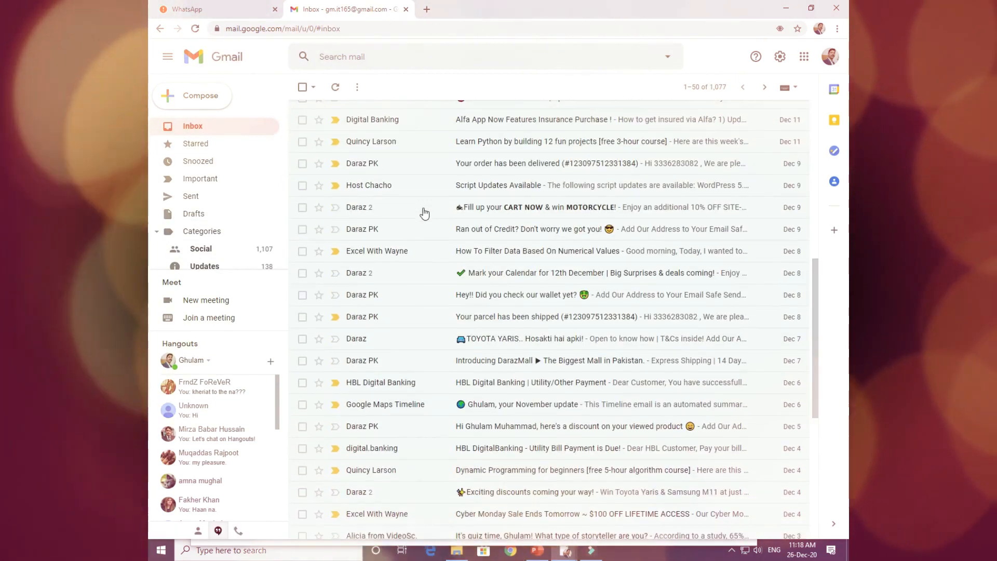
{"action": "scroll", "coordinate": [419, 208], "scroll_direction": "up", "scroll_amount": 8}
{"action": "scroll", "coordinate": [398, 250], "scroll_direction": "up", "scroll_amount": 3}
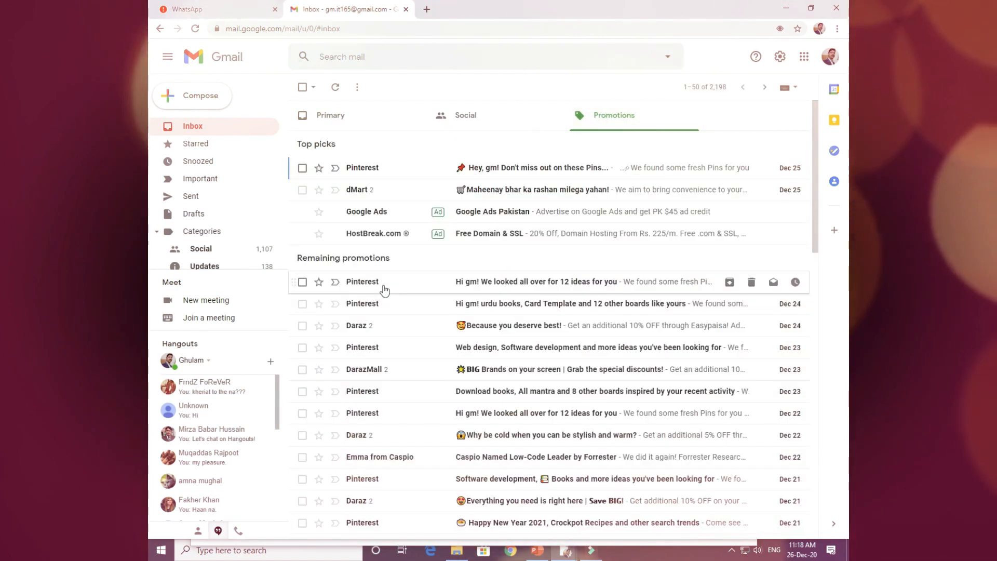
{"action": "scroll", "coordinate": [426, 319], "scroll_direction": "down", "scroll_amount": 5}
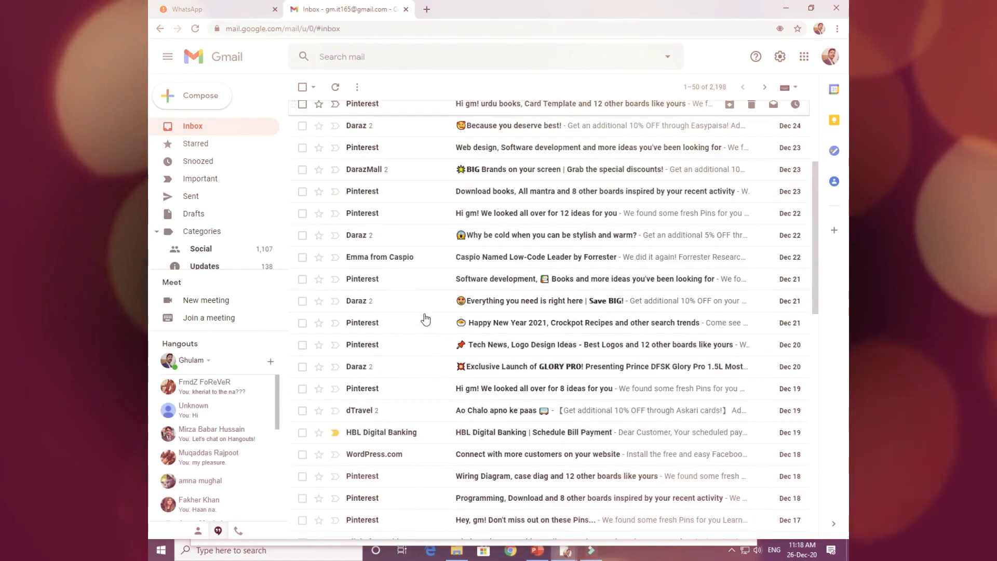
{"action": "scroll", "coordinate": [226, 242], "scroll_direction": "down", "scroll_amount": 2}
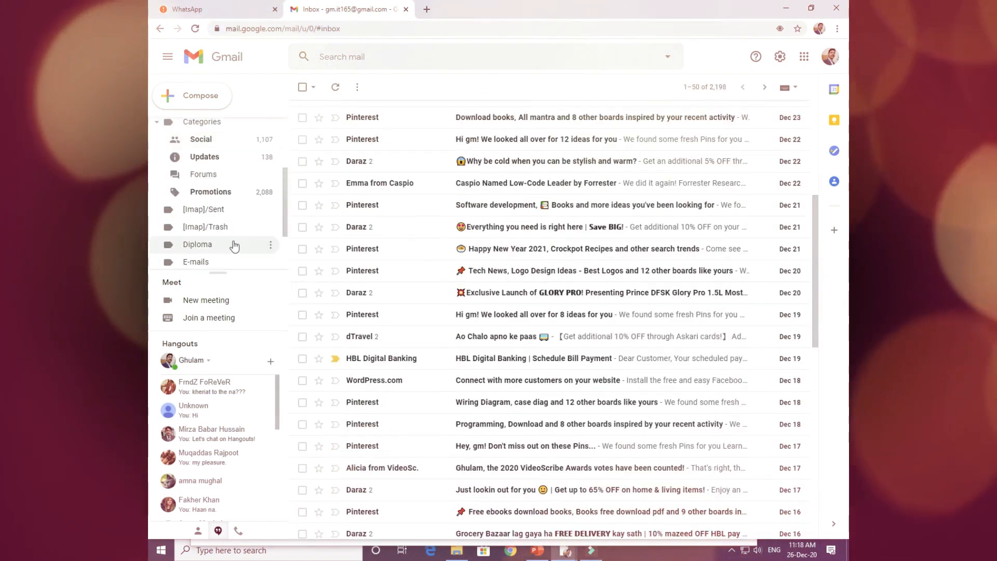
{"action": "scroll", "coordinate": [219, 248], "scroll_direction": "down", "scroll_amount": 1}
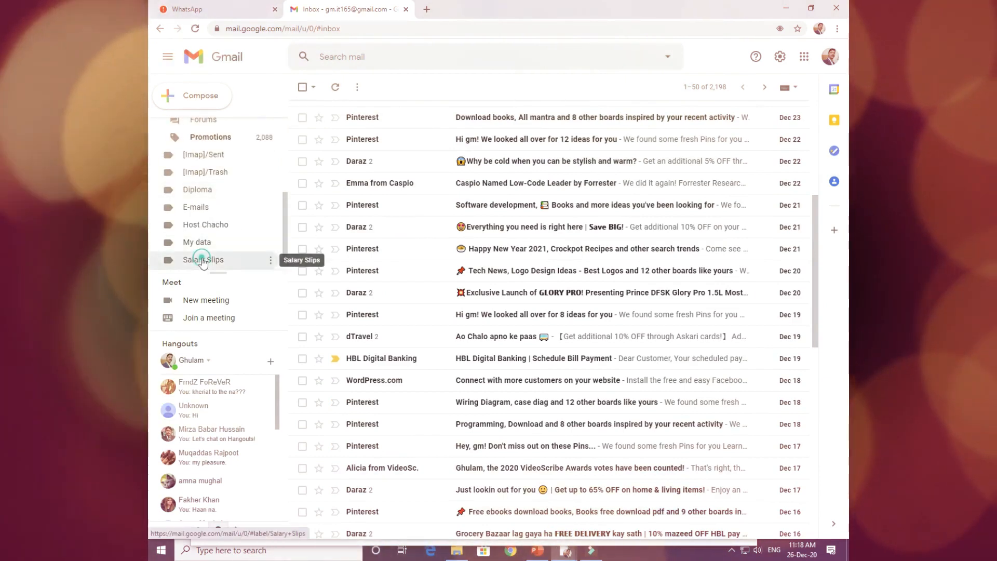
{"action": "left_click", "coordinate": [205, 260]}
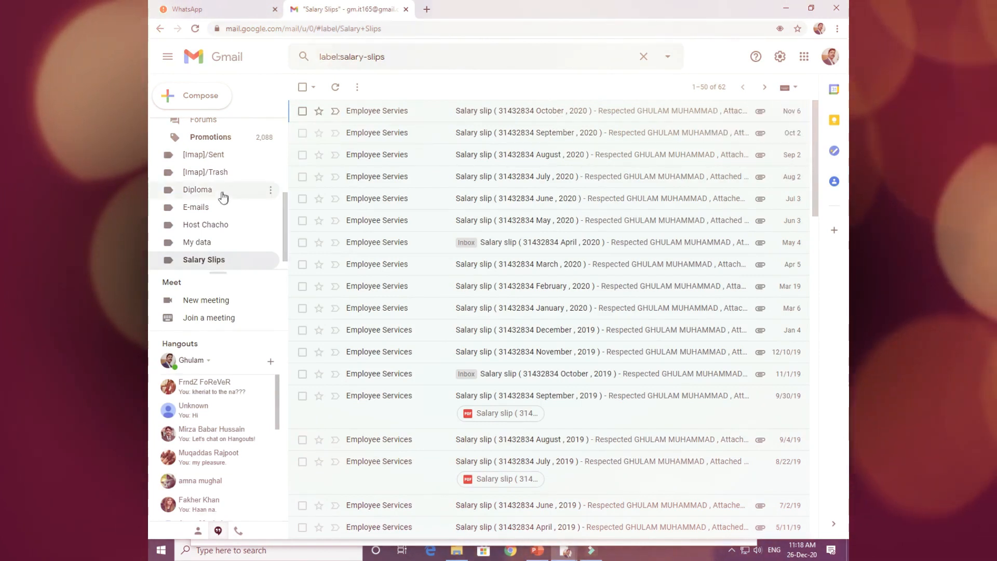
- Find the November 2020 salary slip on the second page of the Promotions category and open it
{"action": "scroll", "coordinate": [222, 196], "scroll_direction": "up", "scroll_amount": 3}
{"action": "scroll", "coordinate": [222, 216], "scroll_direction": "down", "scroll_amount": 2}
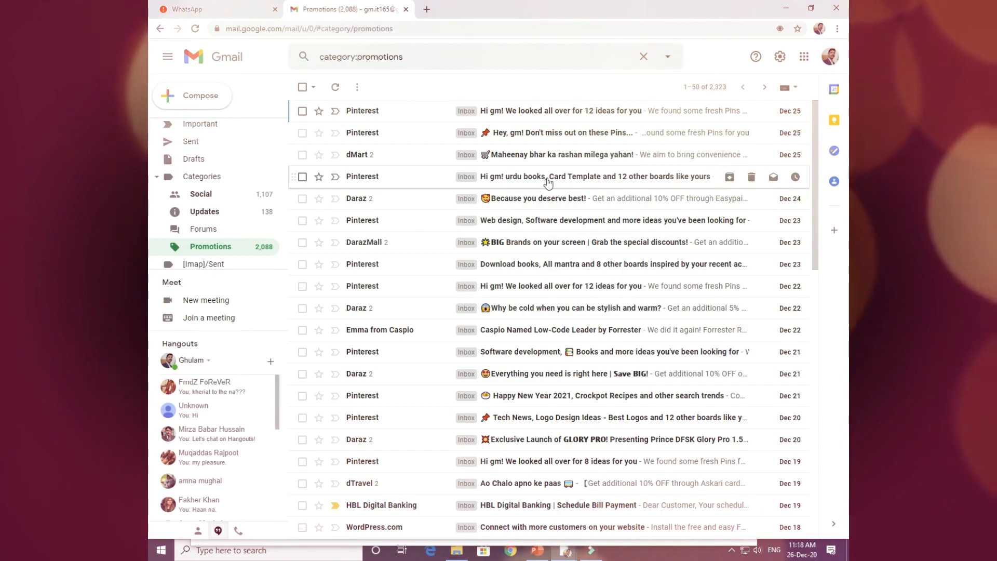
{"action": "scroll", "coordinate": [548, 181], "scroll_direction": "down", "scroll_amount": 5}
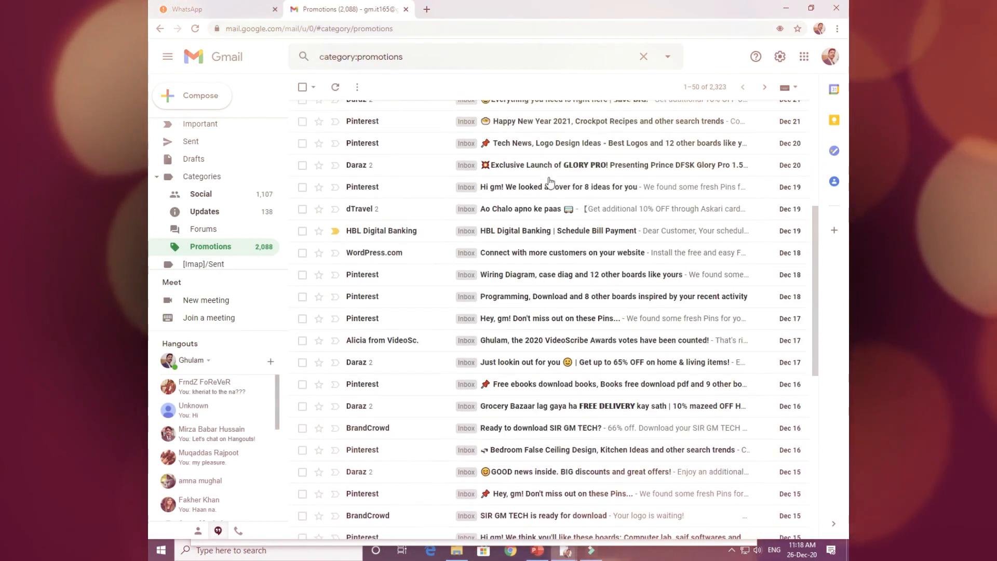
{"action": "scroll", "coordinate": [551, 182], "scroll_direction": "down", "scroll_amount": 8}
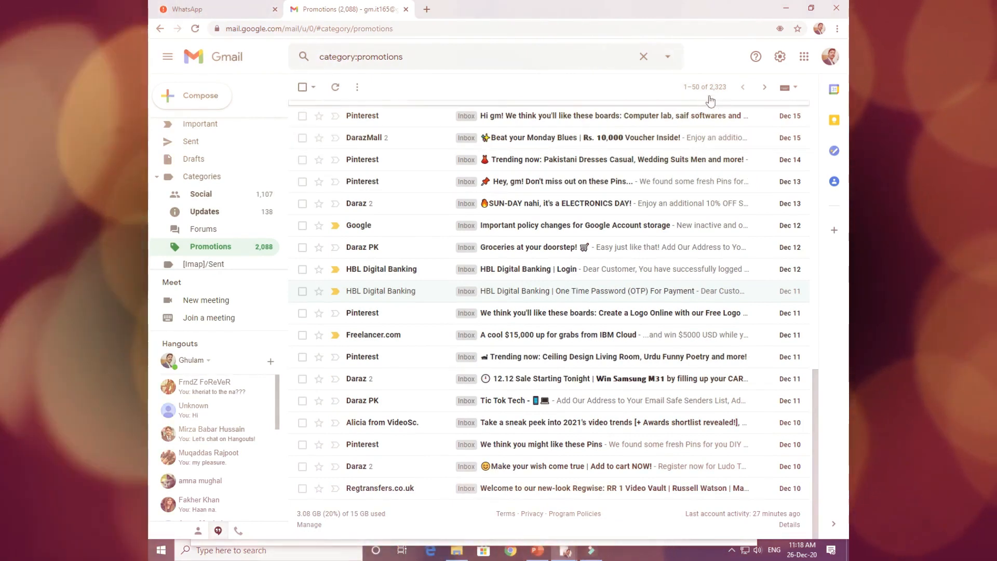
{"action": "left_click", "coordinate": [716, 93]}
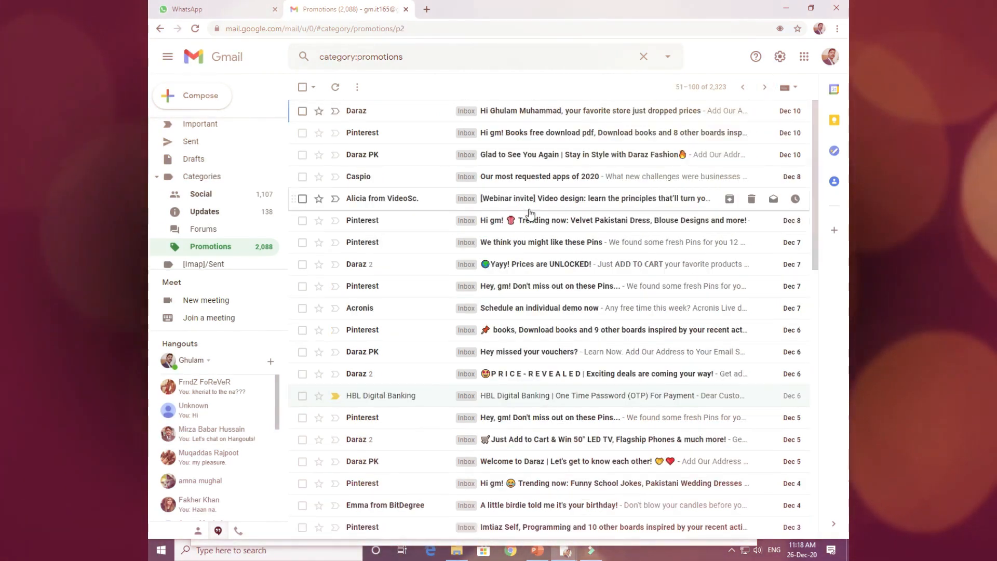
{"action": "scroll", "coordinate": [530, 214], "scroll_direction": "down", "scroll_amount": 5}
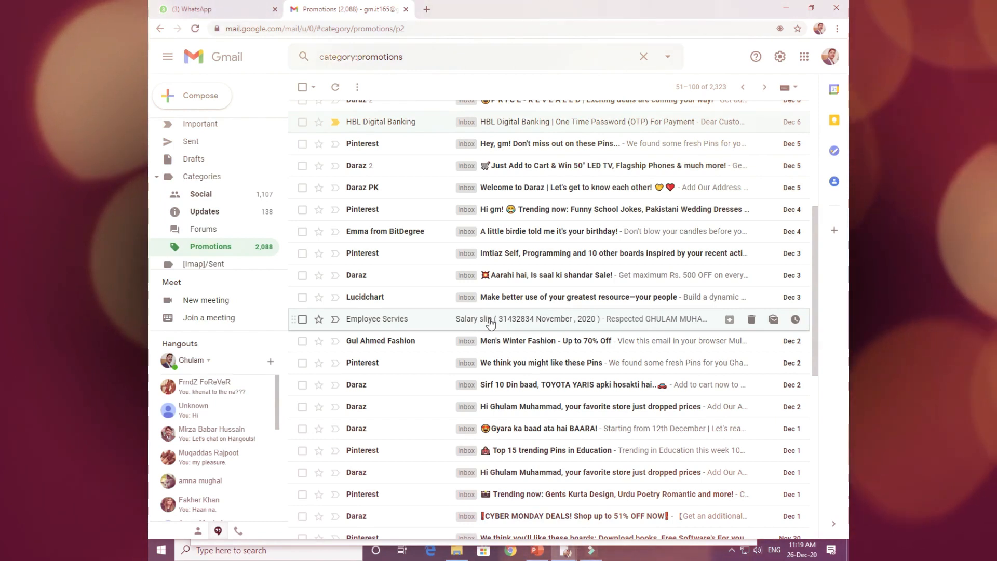
{"action": "left_click", "coordinate": [491, 321]}
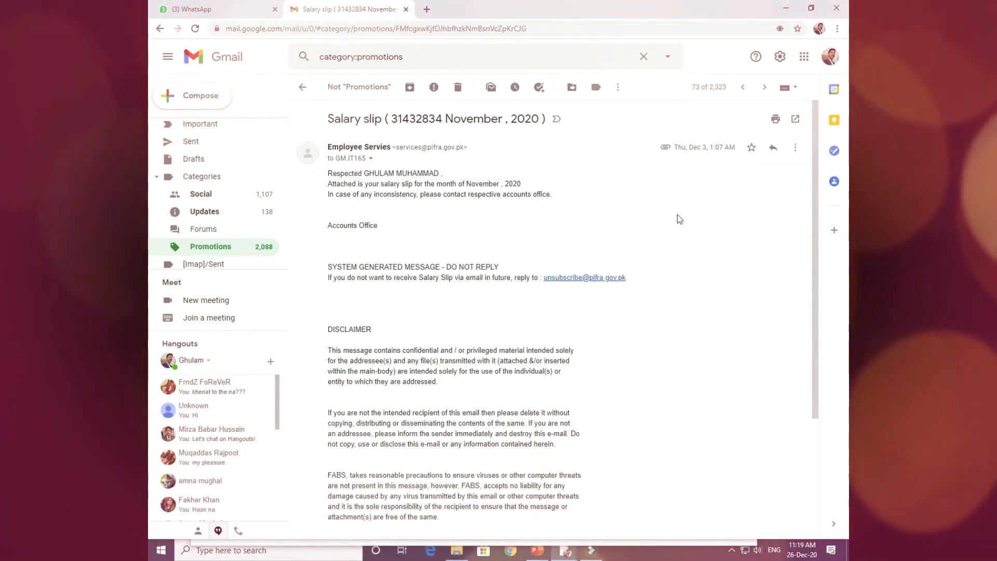
- Start a filter for messages like this salary slip and review the matching messages from the same sender
{"action": "left_click", "coordinate": [796, 150]}
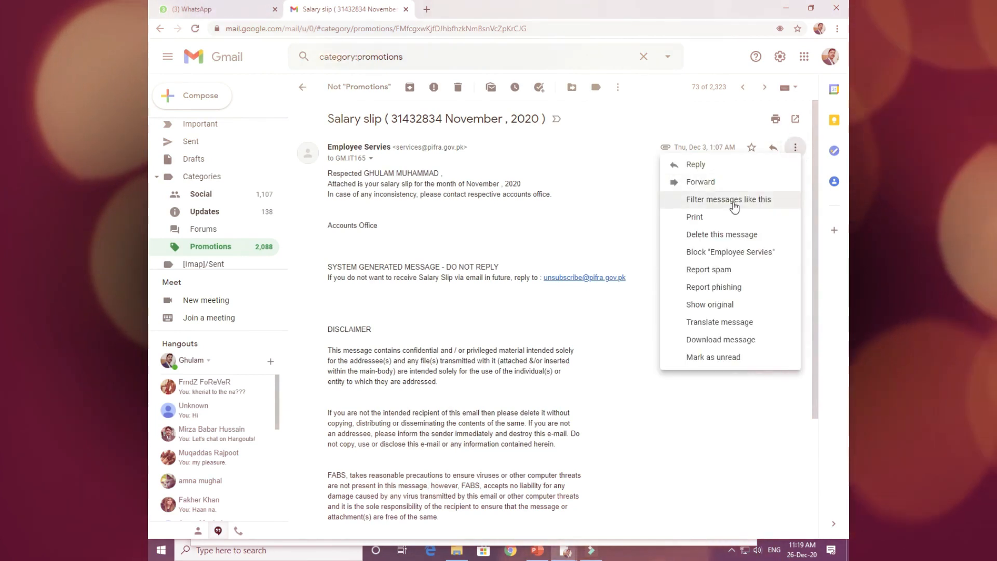
{"action": "left_click", "coordinate": [734, 203]}
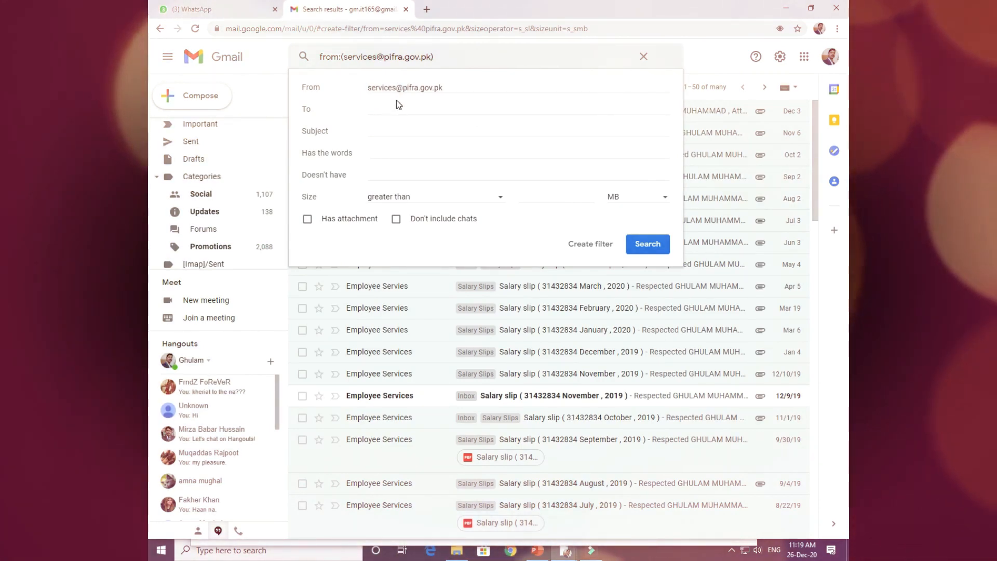
{"action": "scroll", "coordinate": [623, 345], "scroll_direction": "down", "scroll_amount": 2}
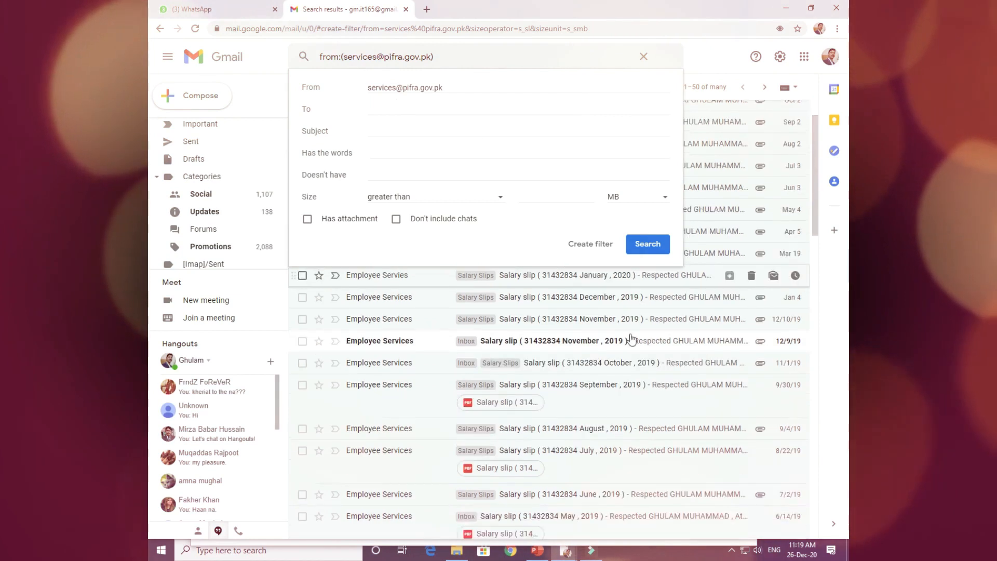
{"action": "scroll", "coordinate": [648, 349], "scroll_direction": "down", "scroll_amount": 8}
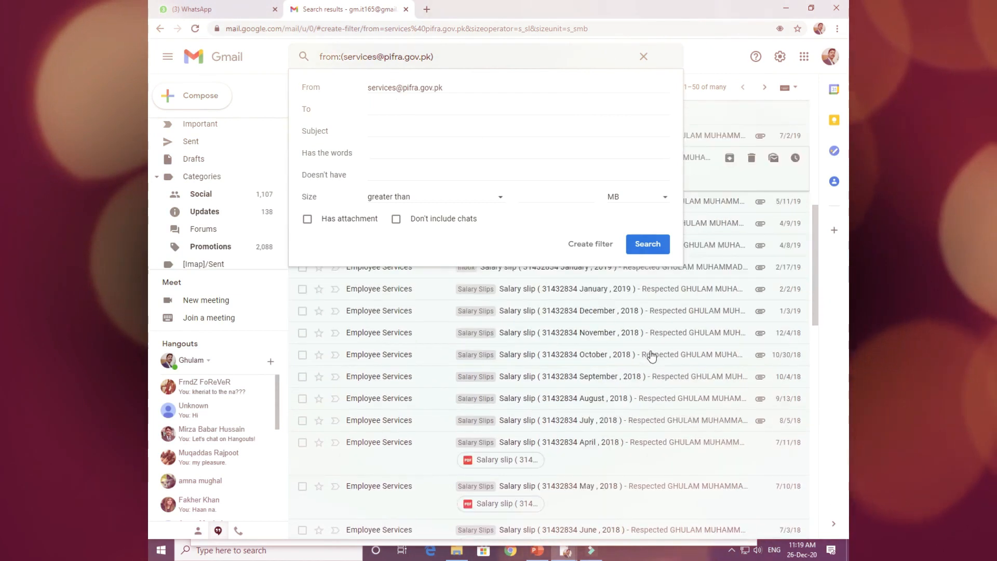
{"action": "scroll", "coordinate": [649, 353], "scroll_direction": "up", "scroll_amount": 10}
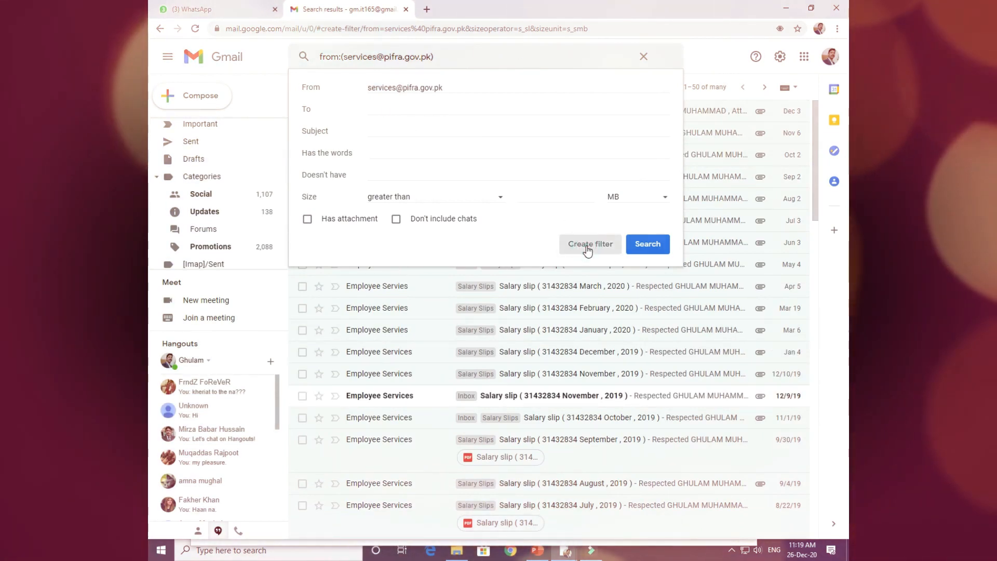
- Create the filter so that matching messages skip the inbox and get the Salary Slips label
{"action": "left_click", "coordinate": [587, 245]}
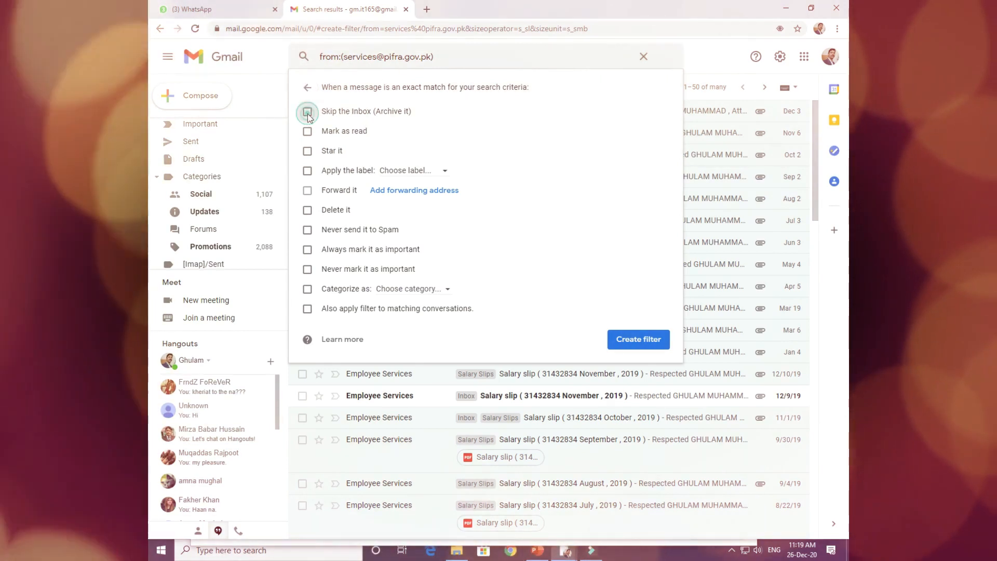
{"action": "left_click", "coordinate": [308, 114]}
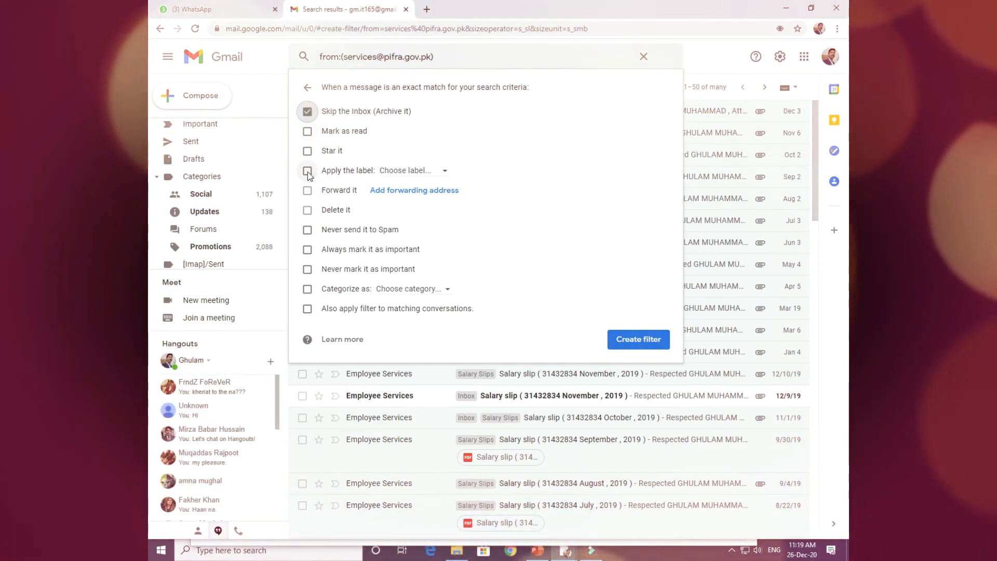
{"action": "left_click", "coordinate": [442, 172]}
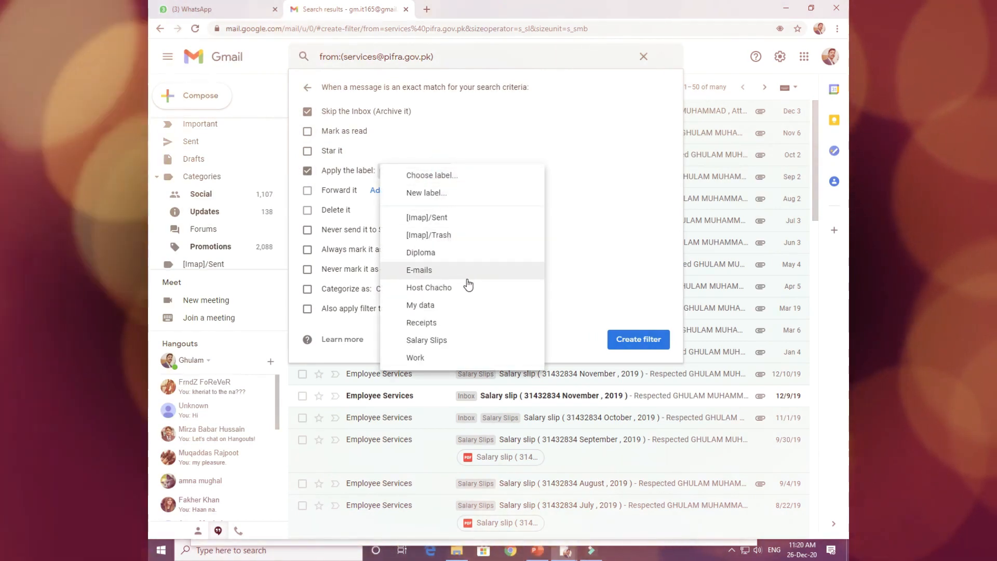
{"action": "left_click", "coordinate": [434, 341]}
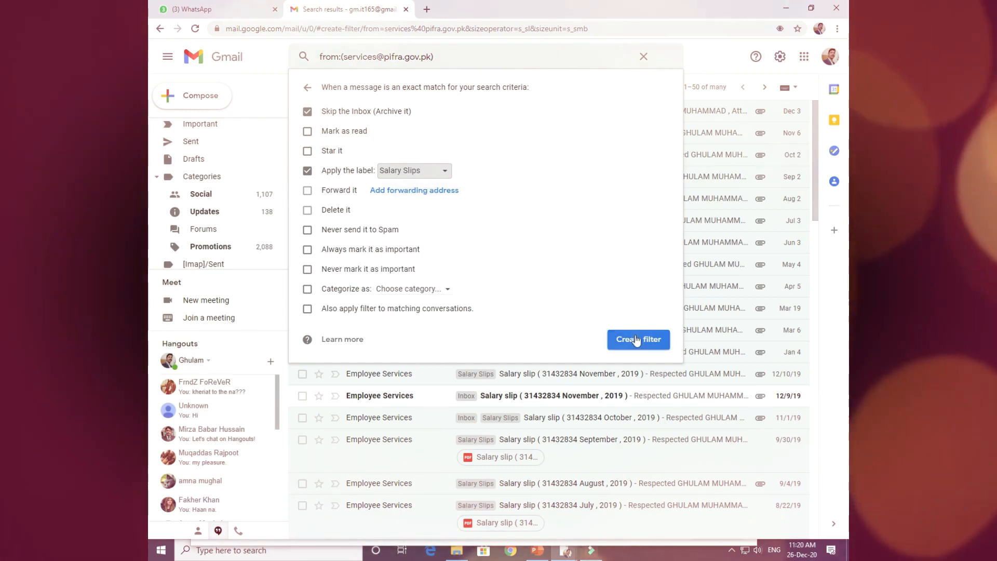
{"action": "left_click", "coordinate": [637, 340]}
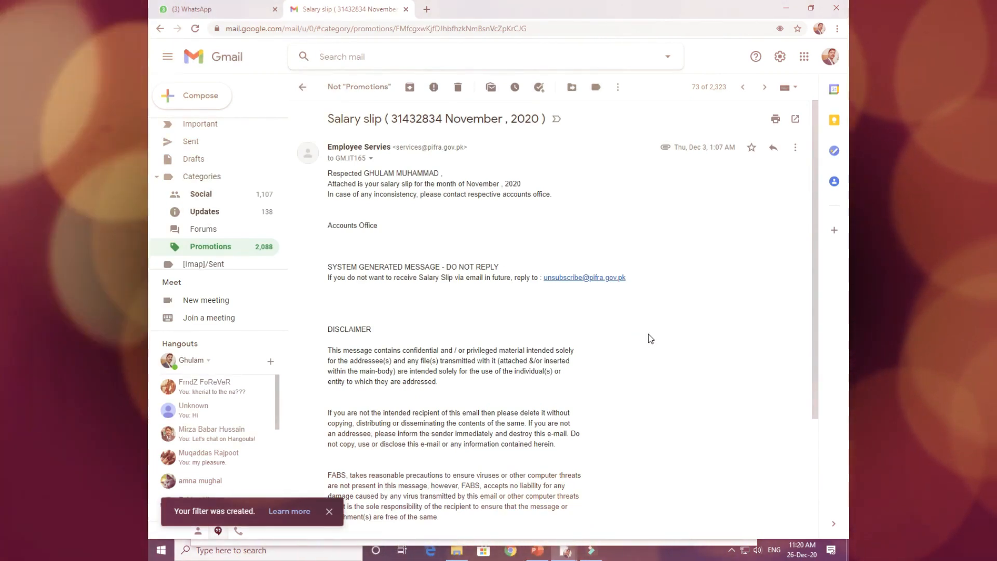
- Open the Salary Slips label to check its messages
{"action": "scroll", "coordinate": [236, 208], "scroll_direction": "down", "scroll_amount": 3}
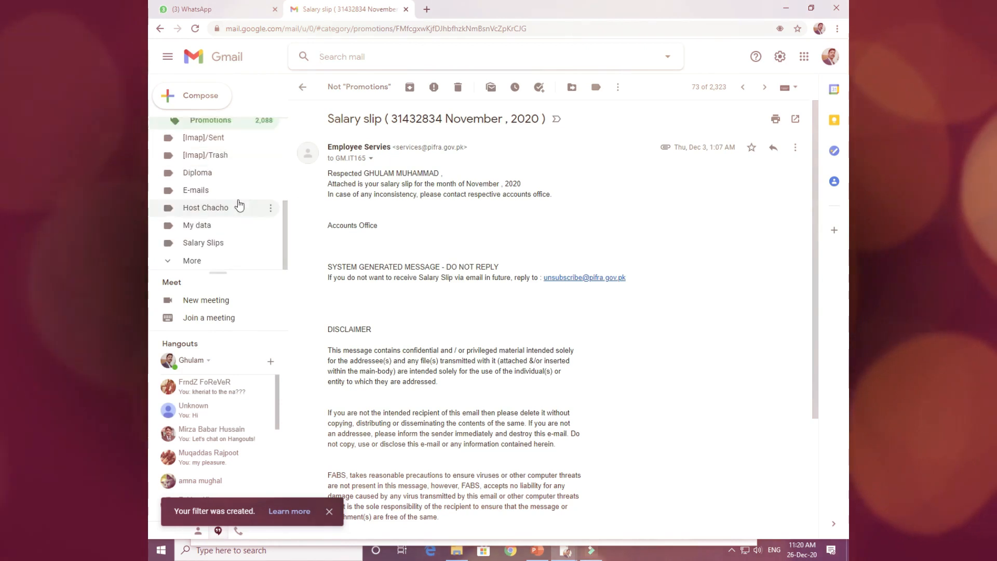
{"action": "left_click", "coordinate": [208, 242]}
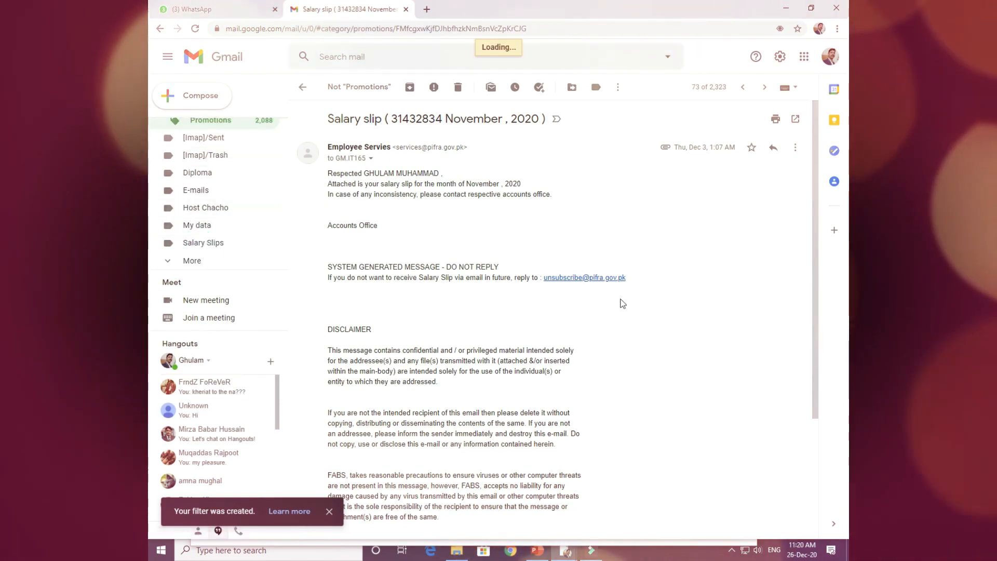